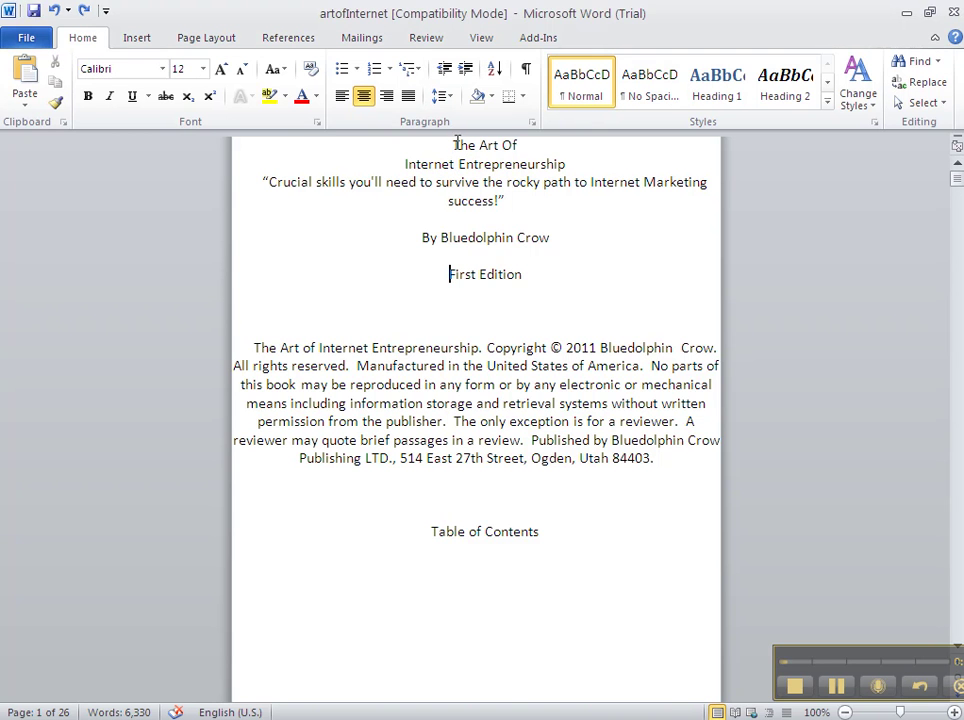
Step: Make the title 'The Art Of / Internet Entrepreneurship' bold, italic and 14 pt
{"action": "left_click_drag", "start_coordinate": [566, 164], "coordinate": [325, 130]}
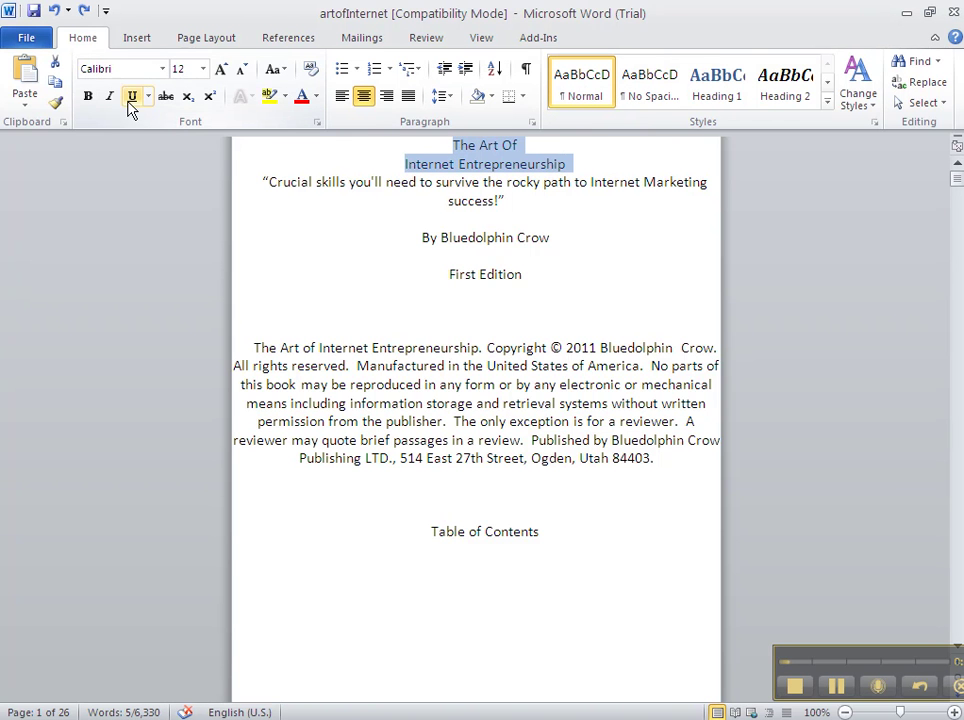
{"action": "left_click", "coordinate": [88, 97]}
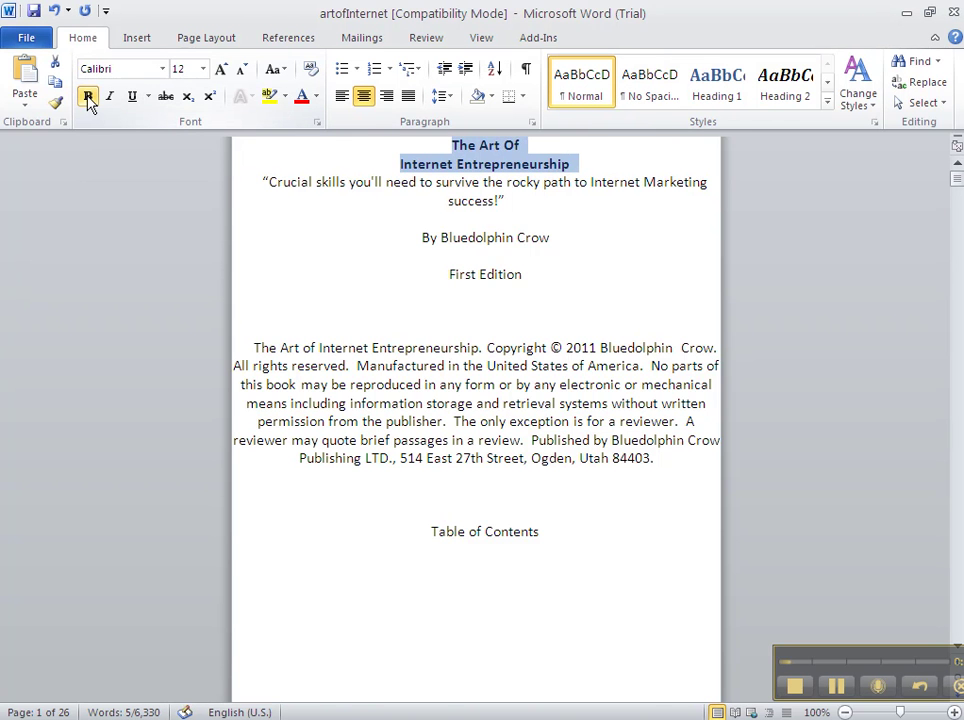
{"action": "left_click", "coordinate": [110, 99]}
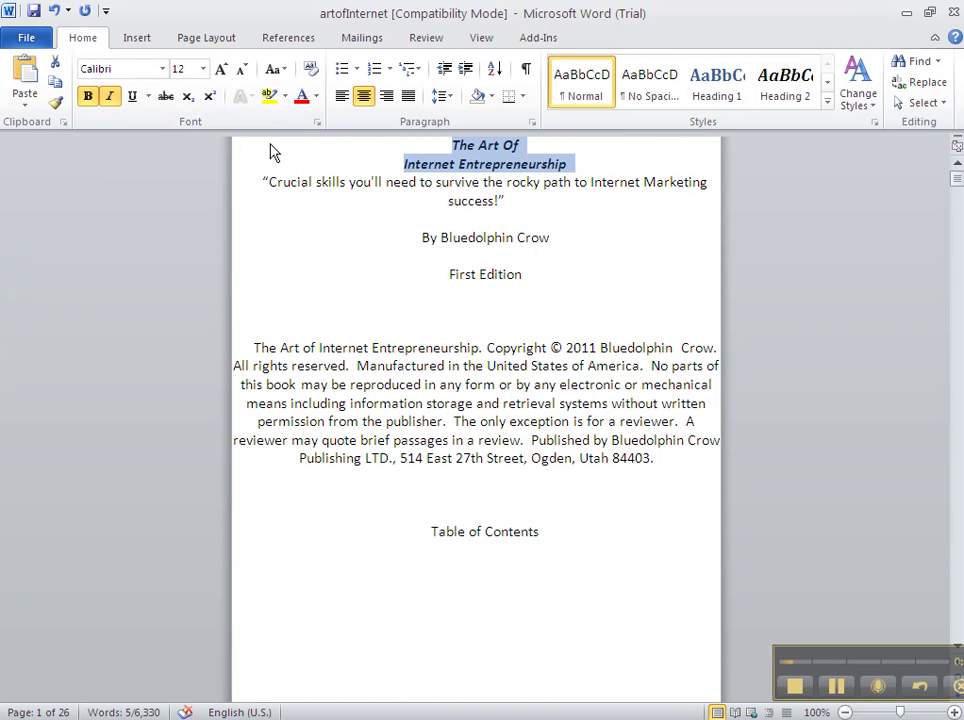
{"action": "left_click", "coordinate": [203, 69]}
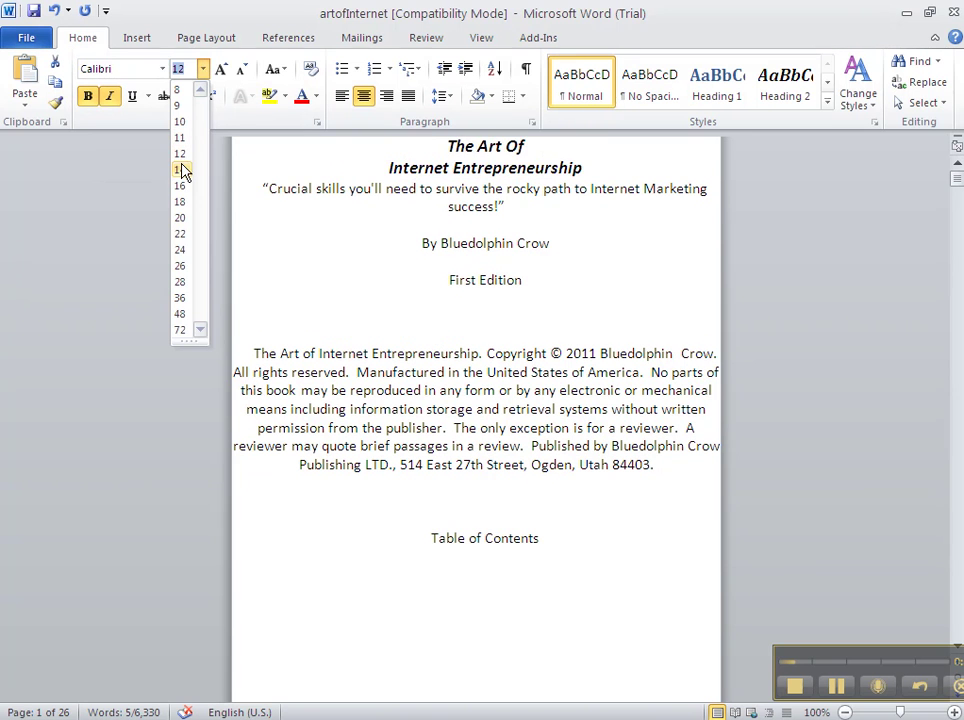
{"action": "left_click", "coordinate": [180, 170]}
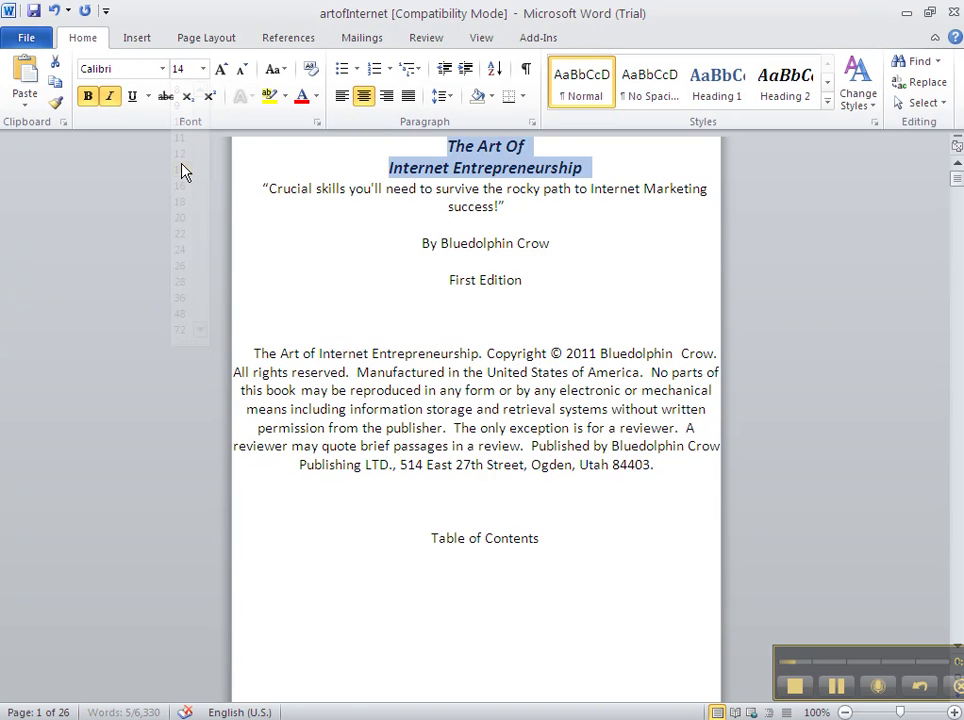
{"action": "left_click", "coordinate": [264, 192]}
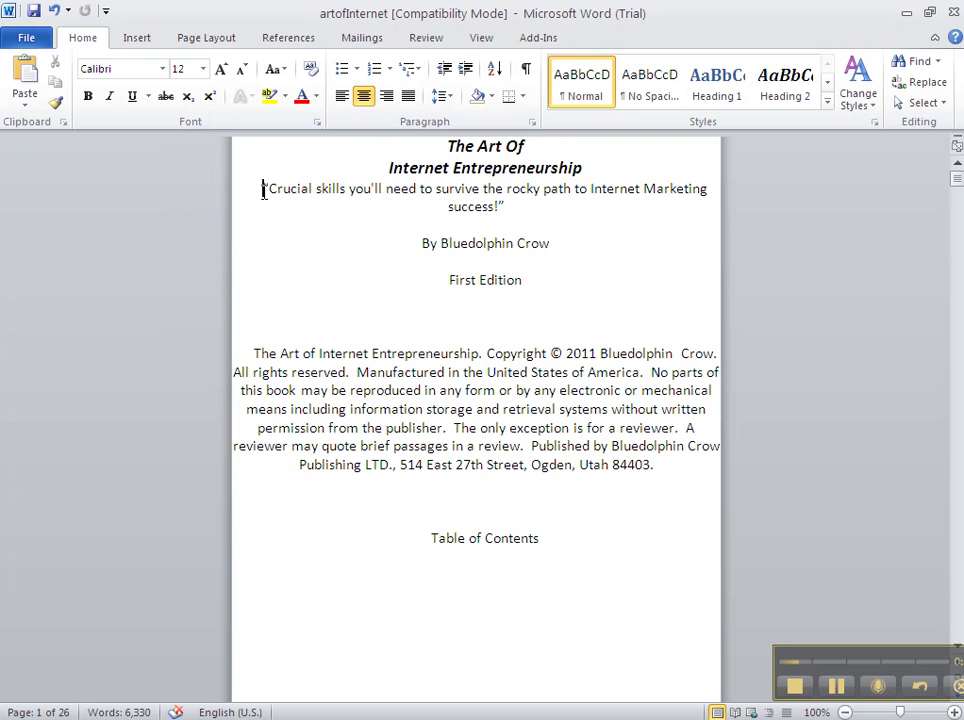
Step: Add a blank line above the tagline 'Crucial skills you'll need…' and make it bold
{"action": "key", "text": "Return"}
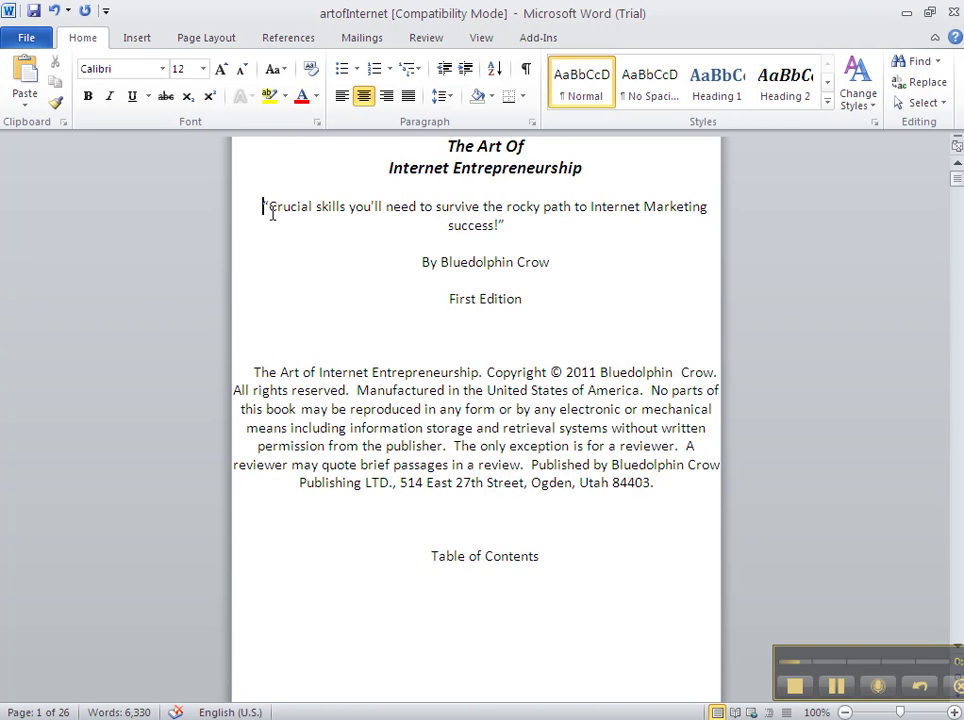
{"action": "left_click_drag", "start_coordinate": [256, 205], "coordinate": [452, 237]}
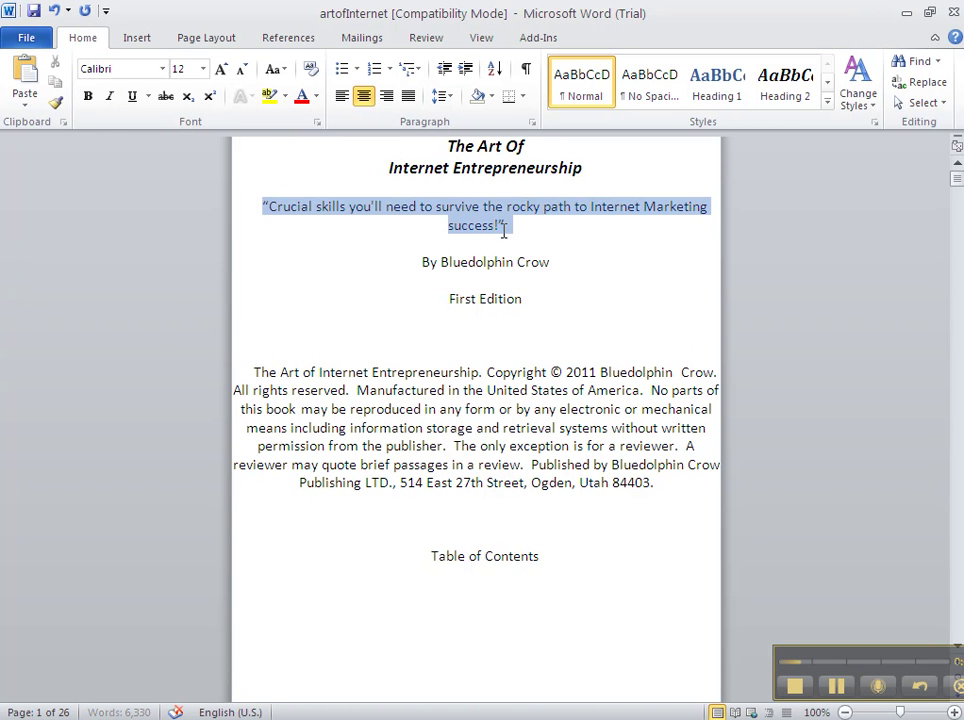
{"action": "left_click", "coordinate": [88, 96]}
{"action": "left_click", "coordinate": [343, 324]}
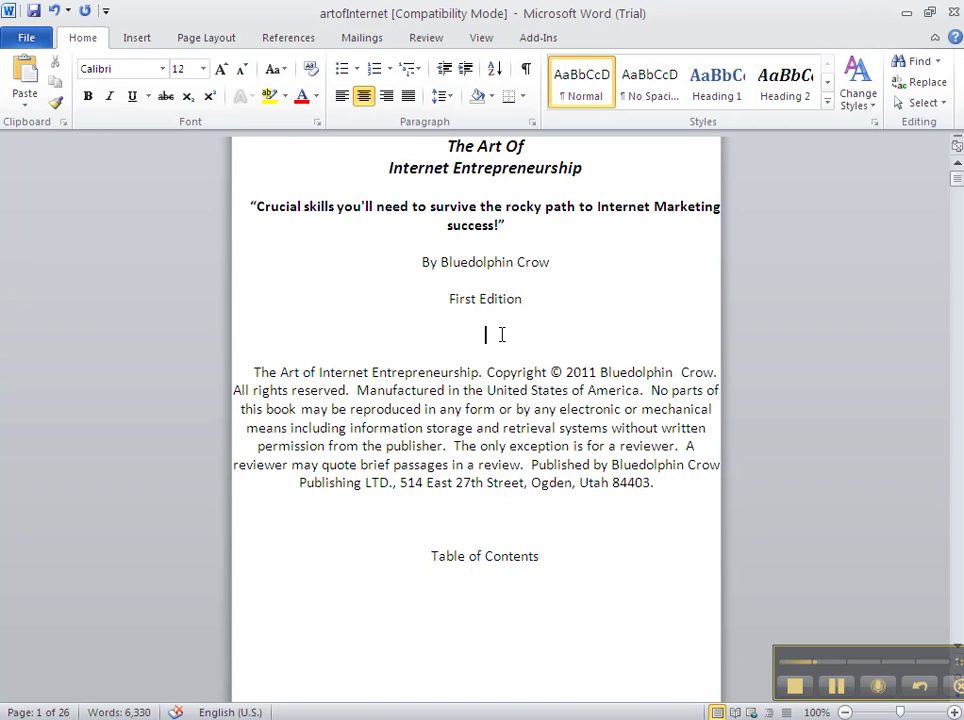
Step: Insert a page break below First Edition so the copyright notice starts on page 2
{"action": "left_click", "coordinate": [137, 38]}
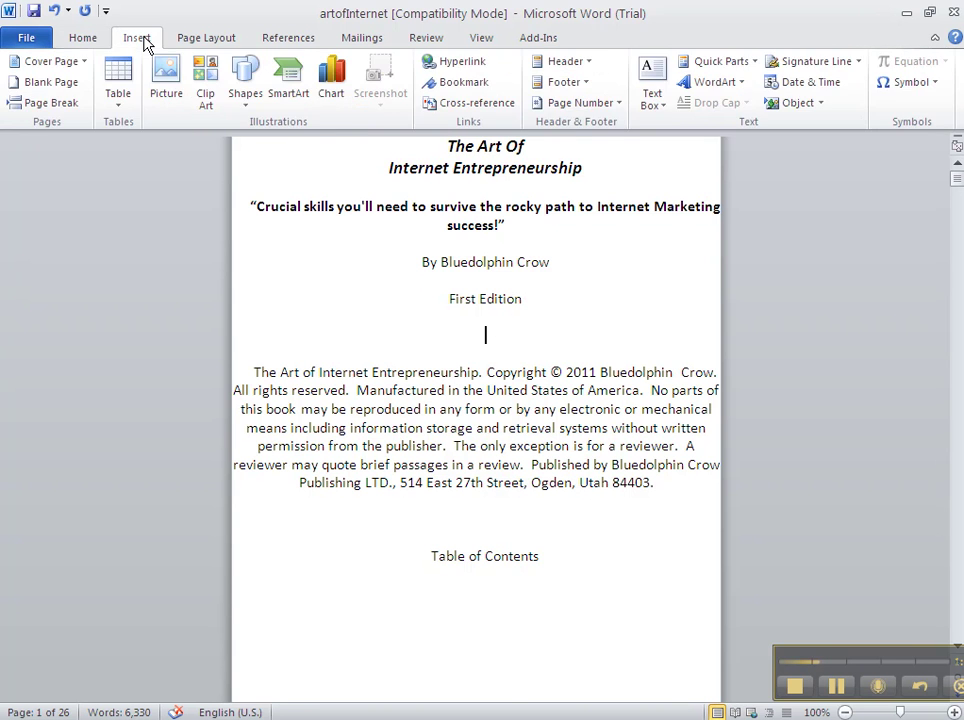
{"action": "left_click", "coordinate": [75, 103]}
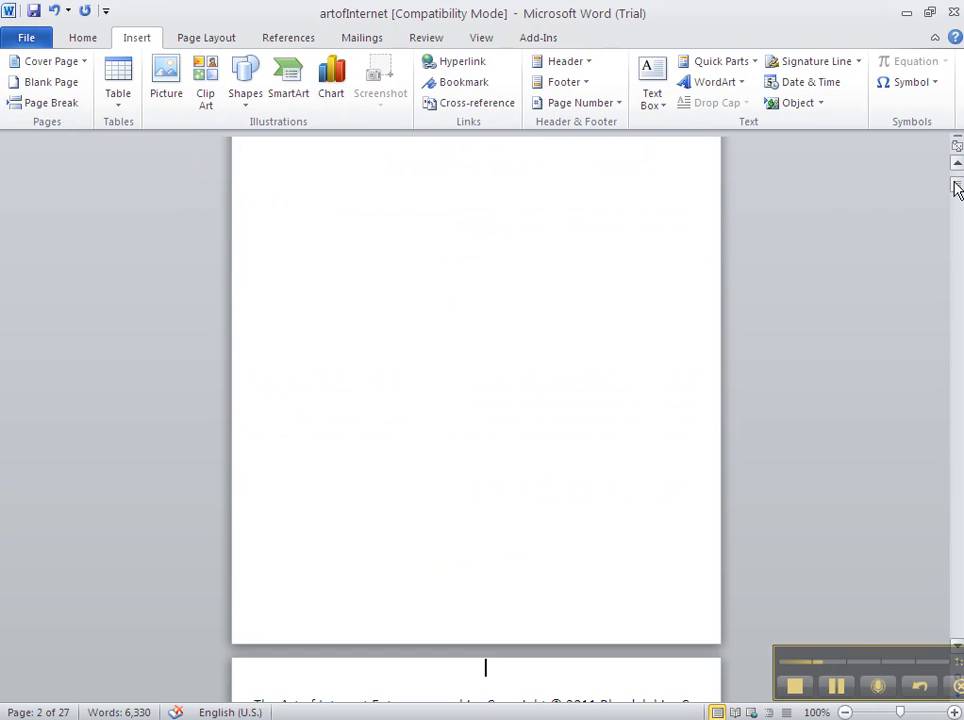
{"action": "left_click_drag", "start_coordinate": [957, 190], "coordinate": [950, 178]}
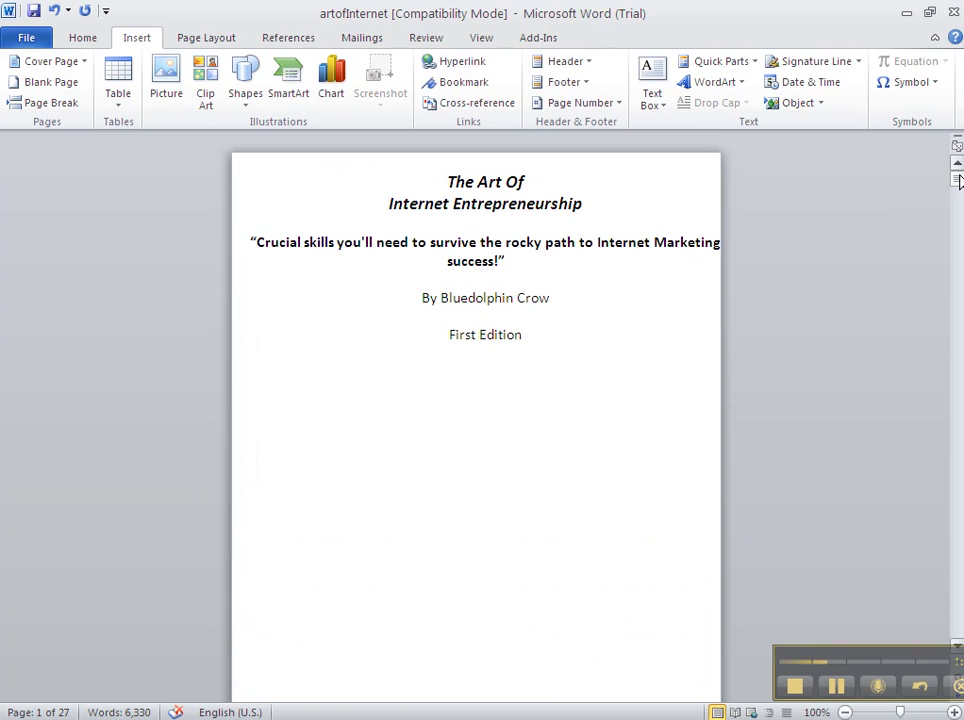
{"action": "left_click_drag", "start_coordinate": [957, 180], "coordinate": [957, 190]}
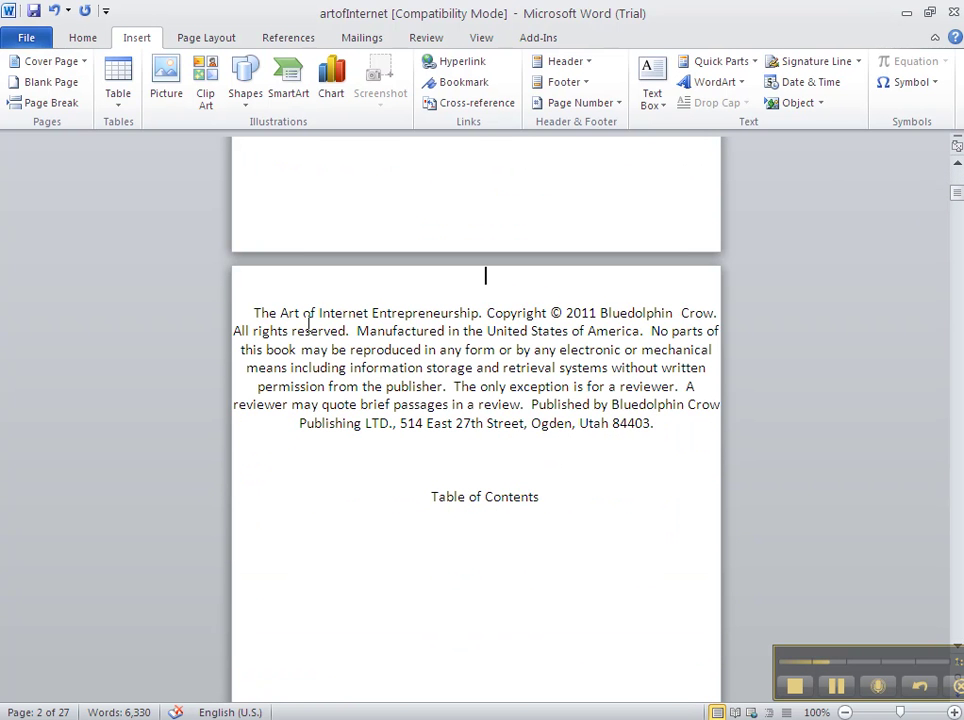
{"action": "left_click_drag", "start_coordinate": [252, 306], "coordinate": [664, 423]}
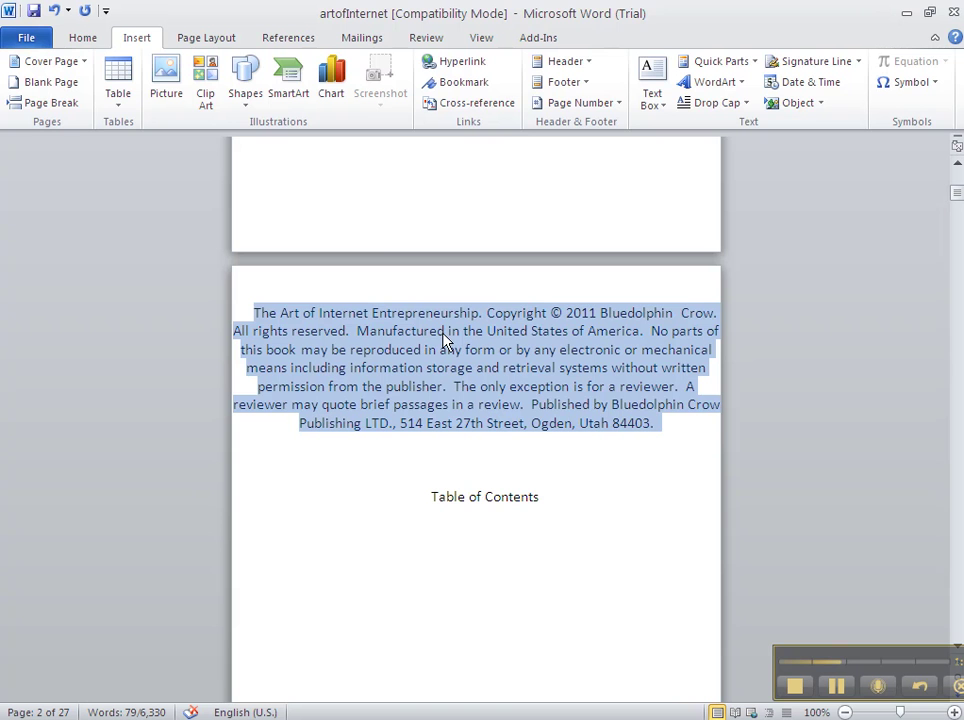
Step: Left-align the copyright notice on page 2 instead of centering it
{"action": "left_click", "coordinate": [84, 38]}
{"action": "left_click", "coordinate": [341, 98]}
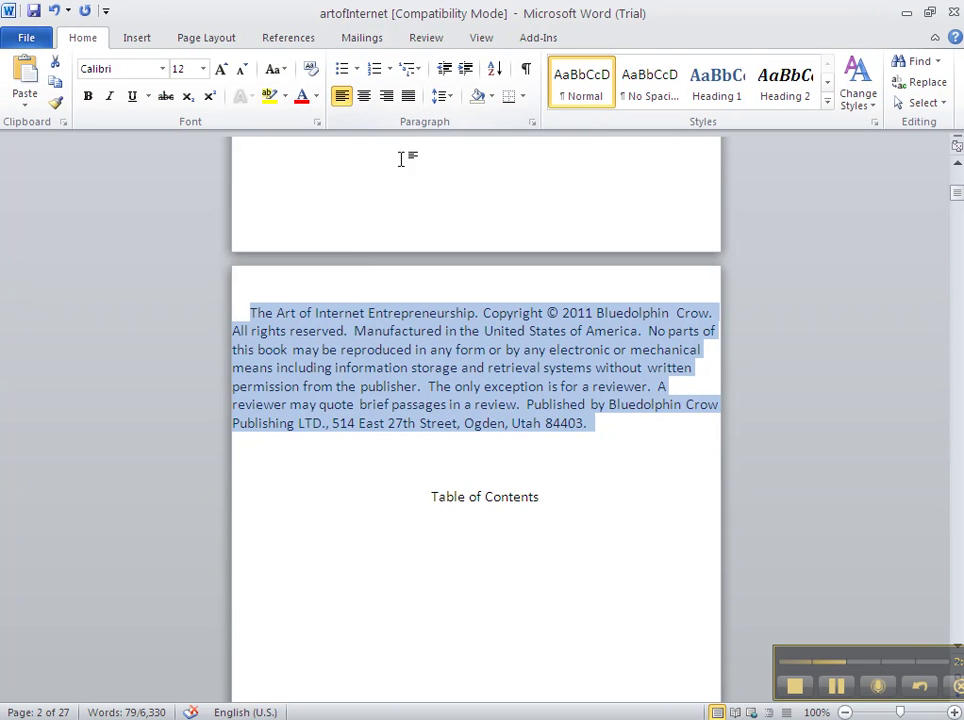
{"action": "left_click", "coordinate": [490, 455]}
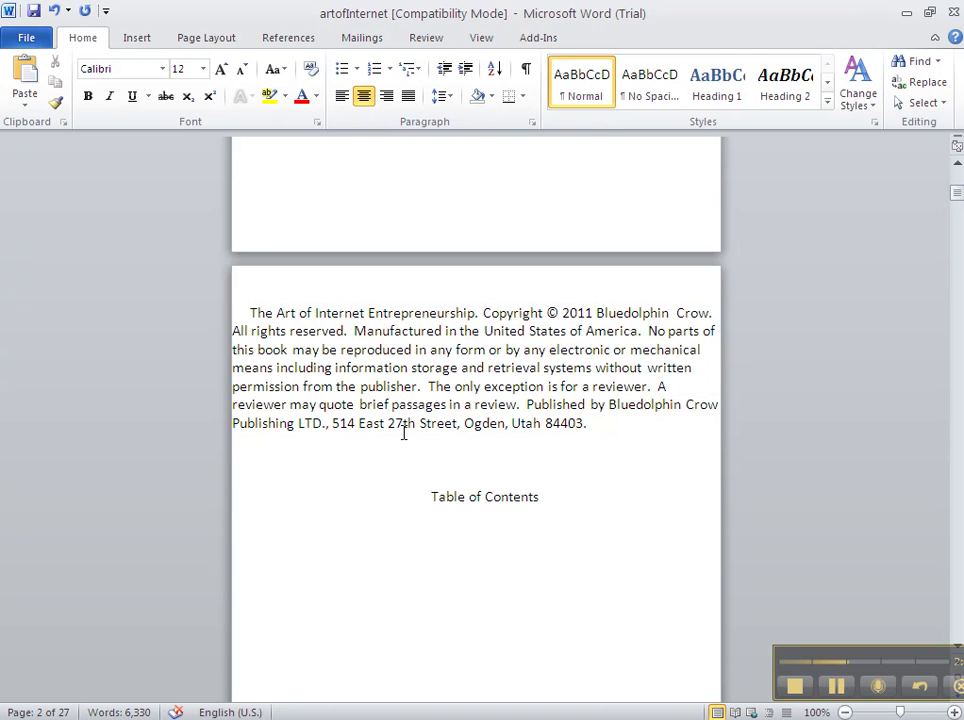
Step: Insert a page break so Table of Contents gets its own page after the copyright page
{"action": "left_click", "coordinate": [139, 40]}
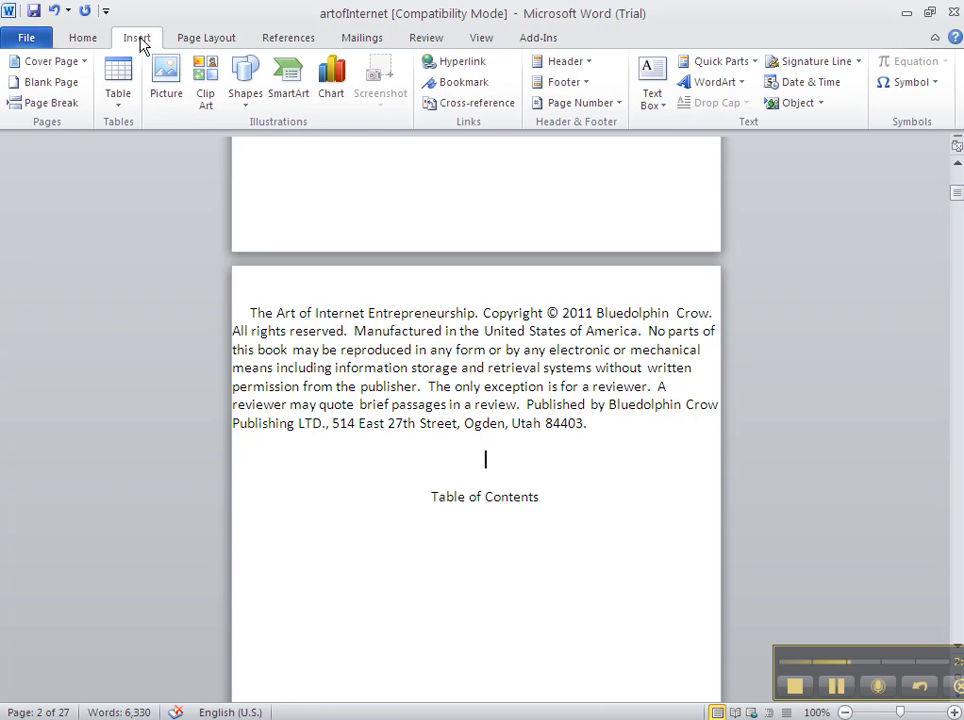
{"action": "left_click", "coordinate": [51, 104]}
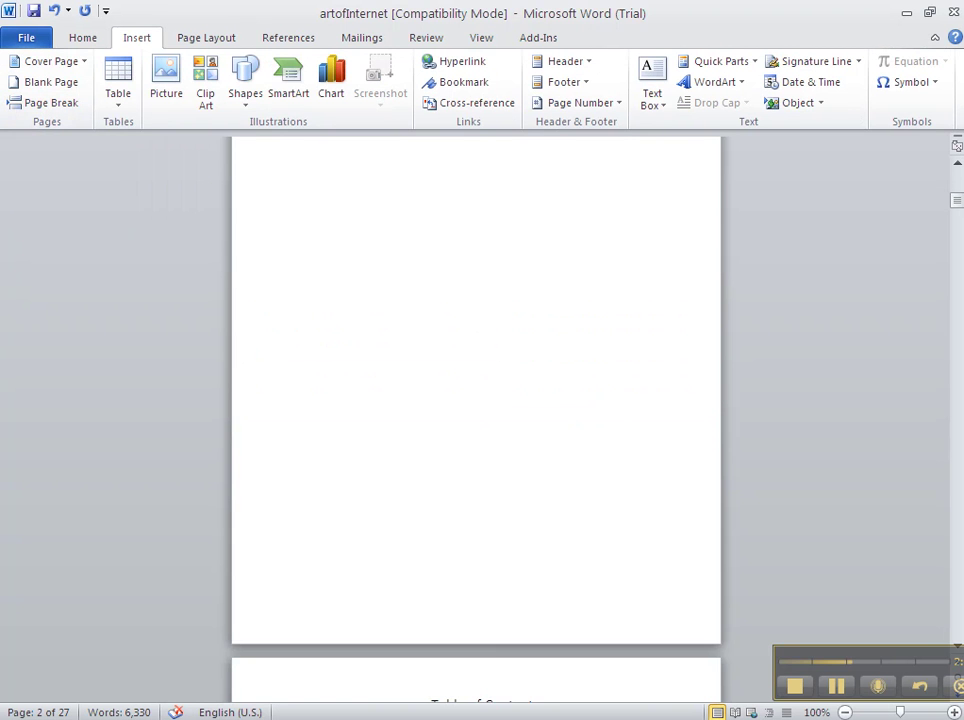
{"action": "left_click_drag", "start_coordinate": [957, 202], "coordinate": [958, 218]}
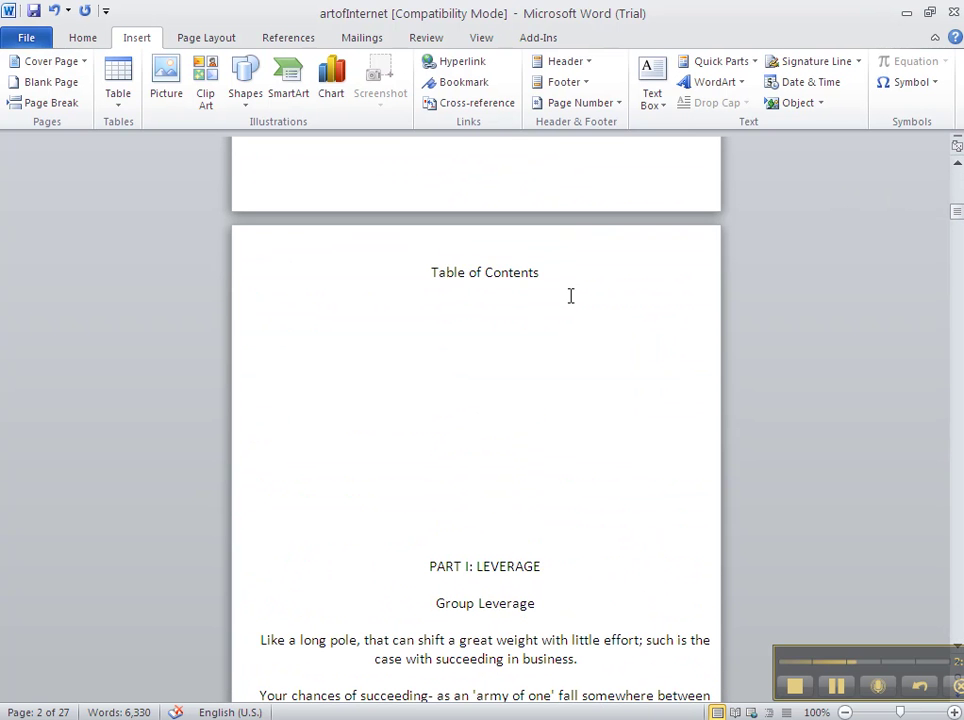
{"action": "left_click", "coordinate": [478, 506]}
Step: Start PART I: LEVERAGE on a new page and delete the empty lines above it
{"action": "left_click", "coordinate": [62, 108]}
{"action": "mouse_move", "coordinate": [957, 218]}
{"action": "left_mouse_down"}
{"action": "mouse_move", "coordinate": [957, 281]}
{"action": "mouse_move", "coordinate": [957, 222]}
{"action": "left_mouse_up"}
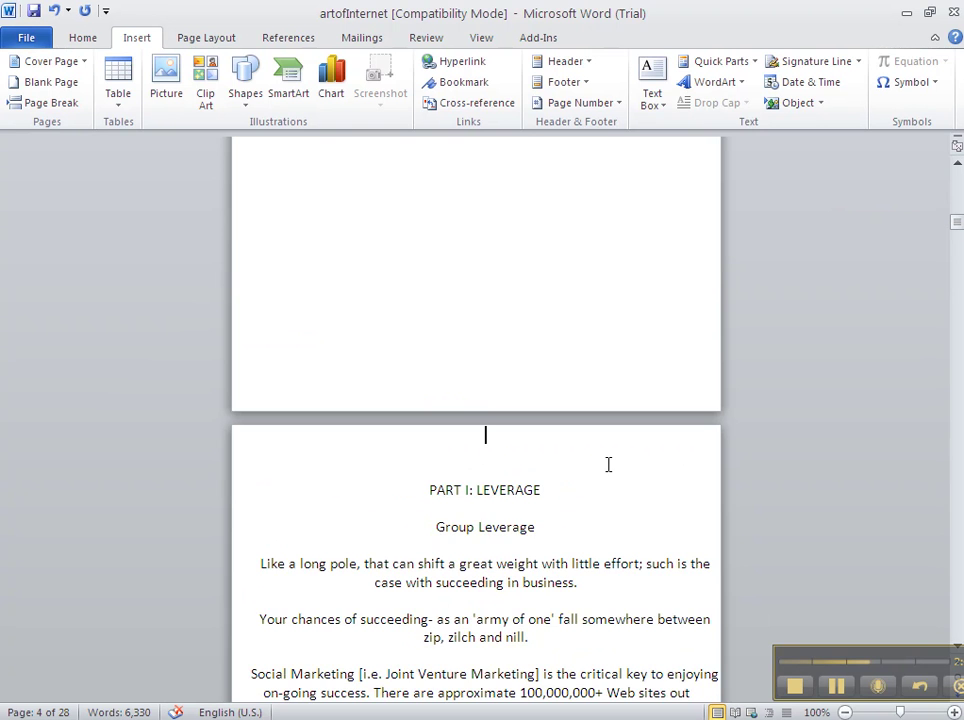
{"action": "key", "text": "Delete"}
{"action": "key", "text": "Delete"}
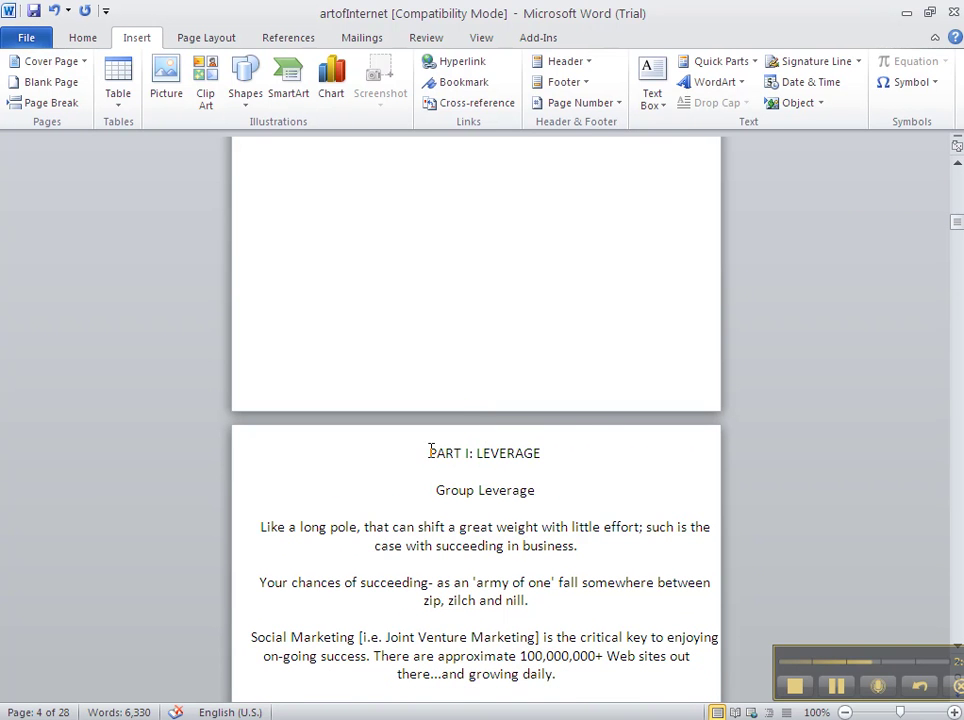
Step: Apply the Heading 1 style to PART I: LEVERAGE
{"action": "left_click_drag", "start_coordinate": [429, 452], "coordinate": [538, 456]}
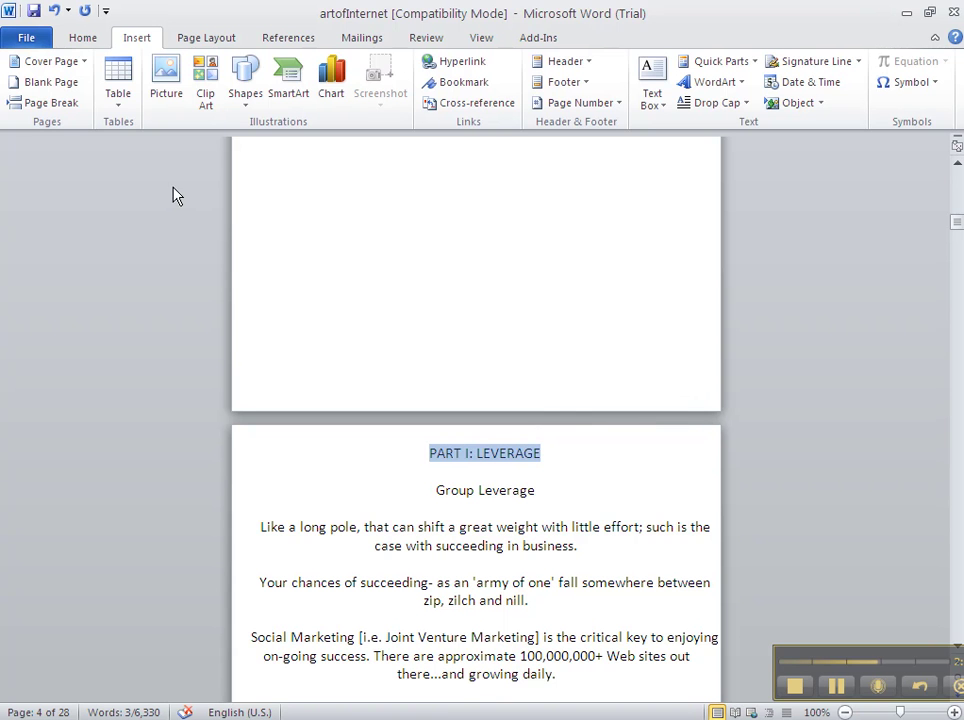
{"action": "left_click", "coordinate": [84, 40]}
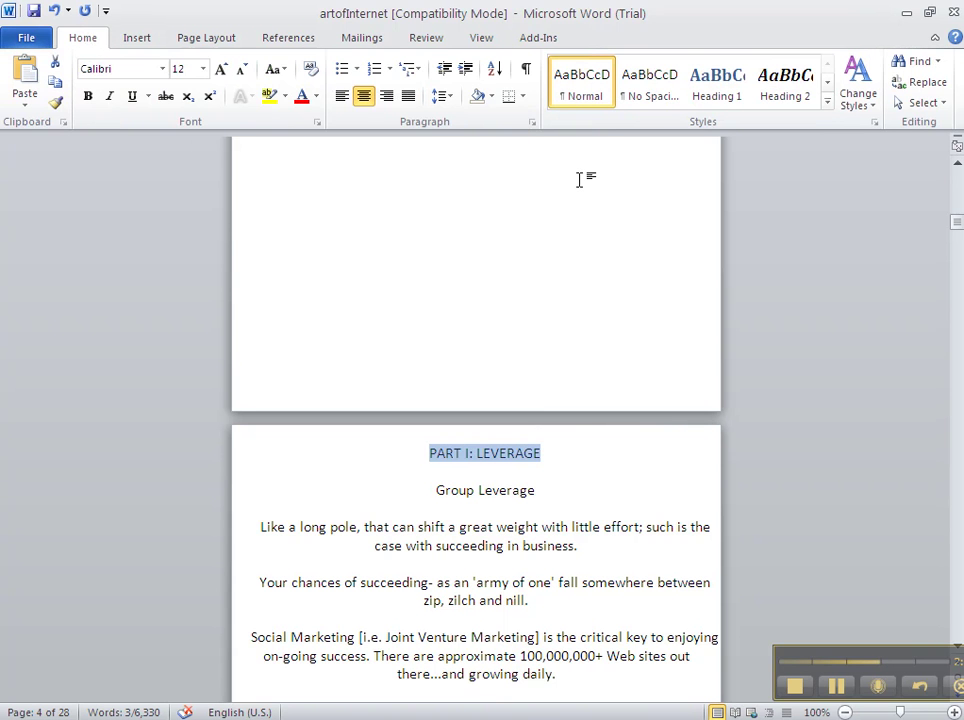
{"action": "left_click", "coordinate": [729, 76]}
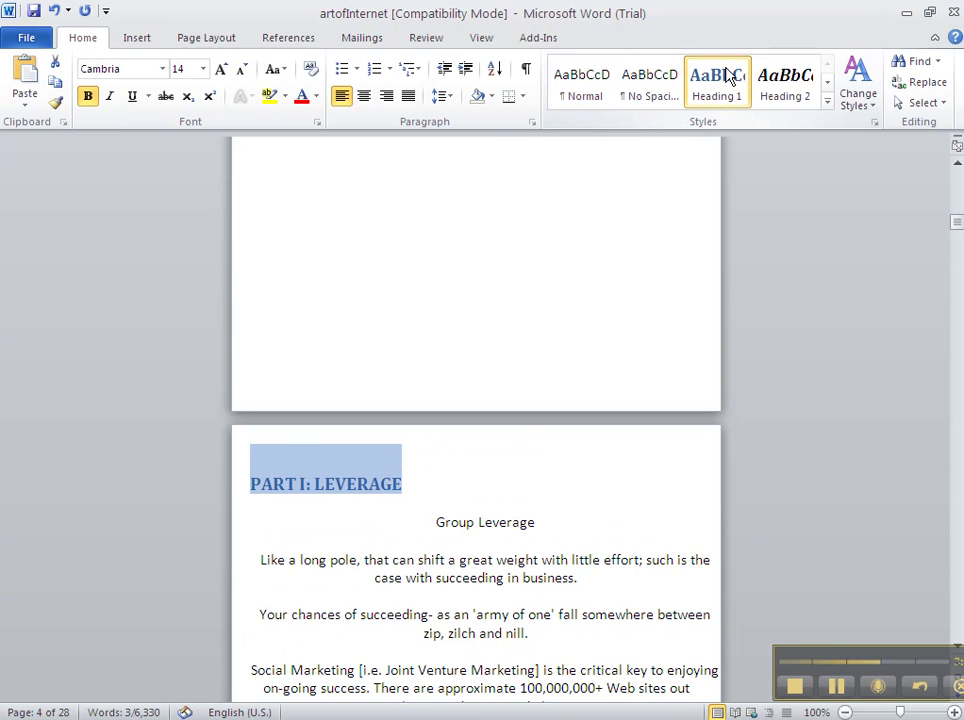
Step: Apply the Heading 2 style to the Group Leverage line
{"action": "left_click", "coordinate": [432, 522]}
{"action": "left_click_drag", "start_coordinate": [432, 522], "coordinate": [536, 534]}
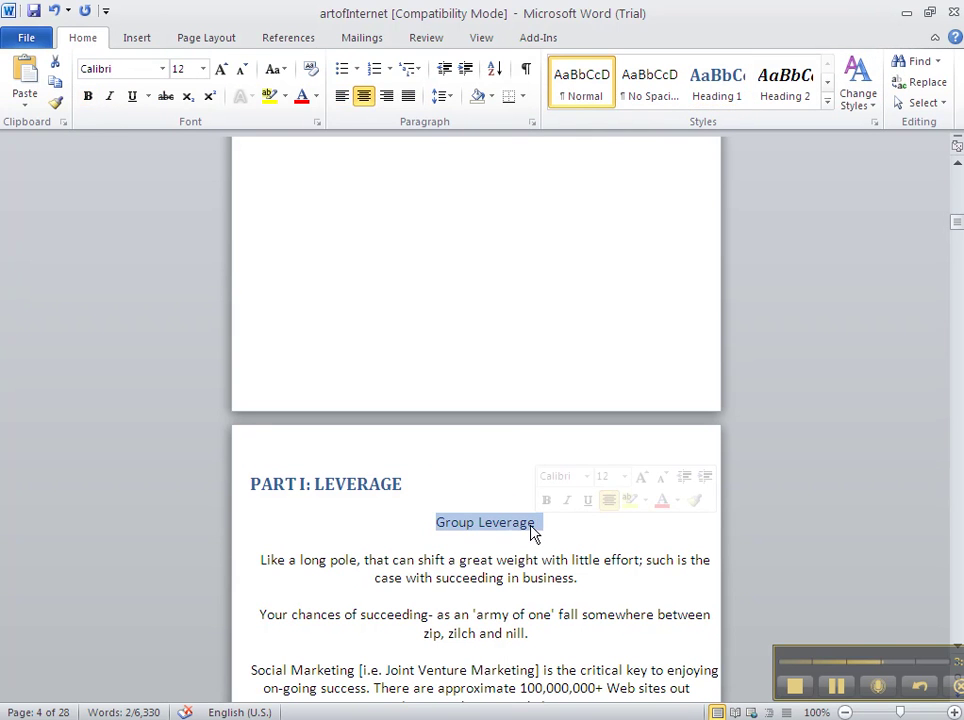
{"action": "left_click", "coordinate": [790, 95]}
{"action": "left_click", "coordinate": [790, 95]}
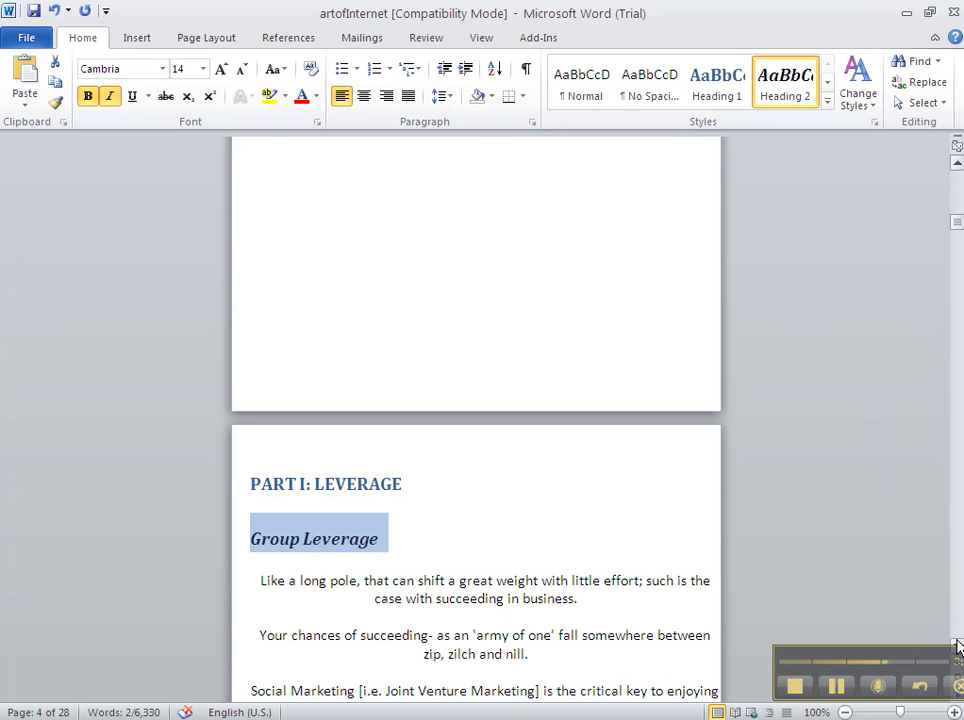
Step: Search 'joint venture' and make Joint Venture Marketing Leverage a Heading 2
{"action": "scroll", "coordinate": [957, 645], "scroll_direction": "down", "scroll_amount": 5}
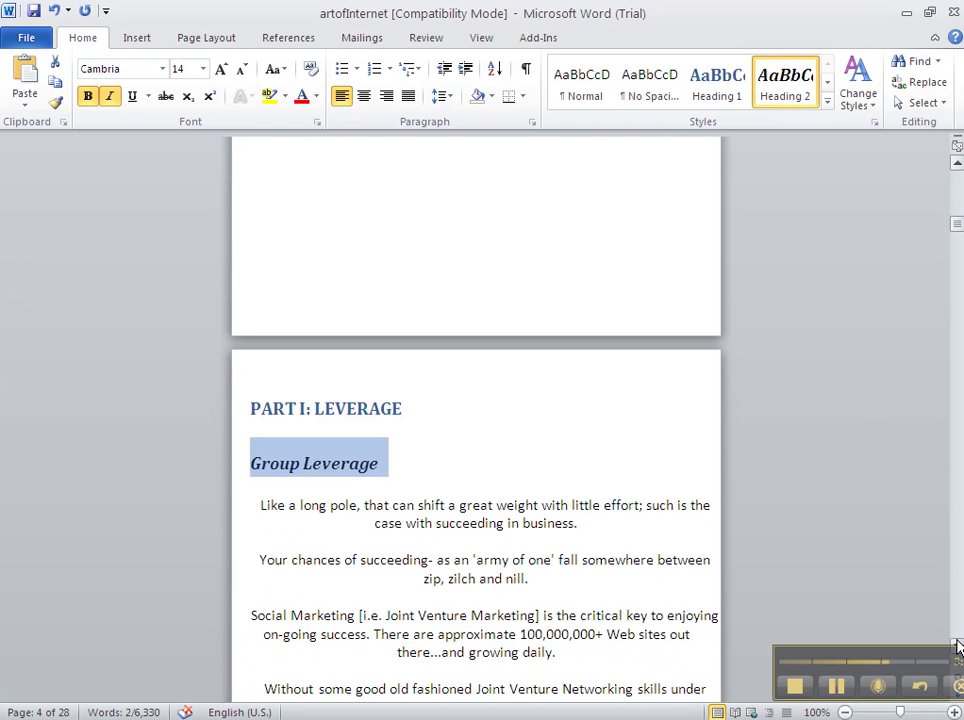
{"action": "scroll", "coordinate": [458, 312], "scroll_direction": "down", "scroll_amount": 1}
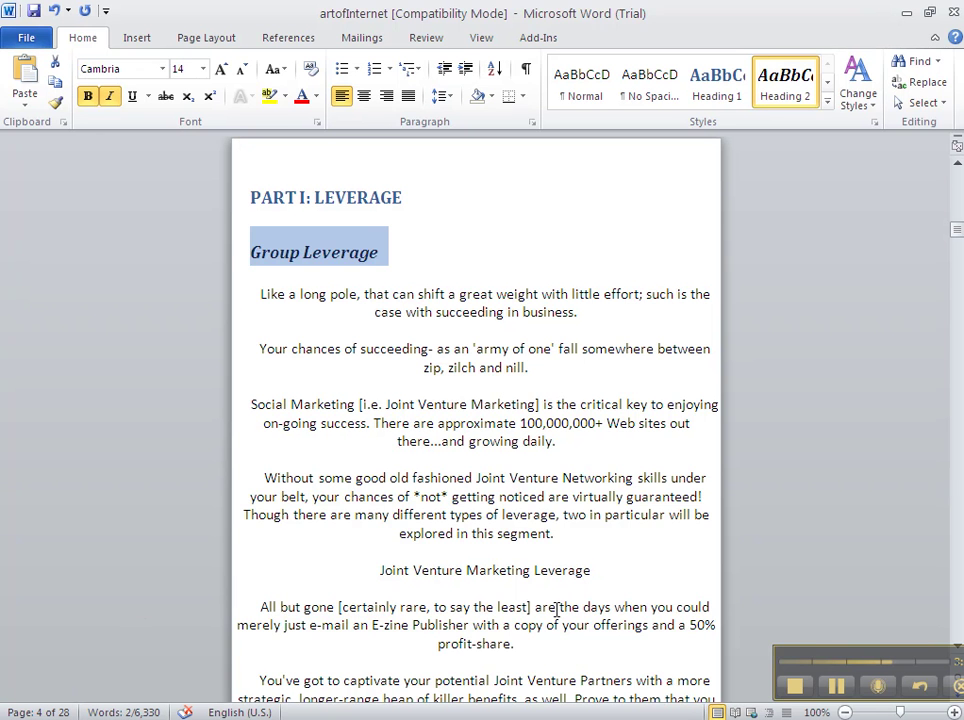
{"action": "left_click", "coordinate": [918, 62]}
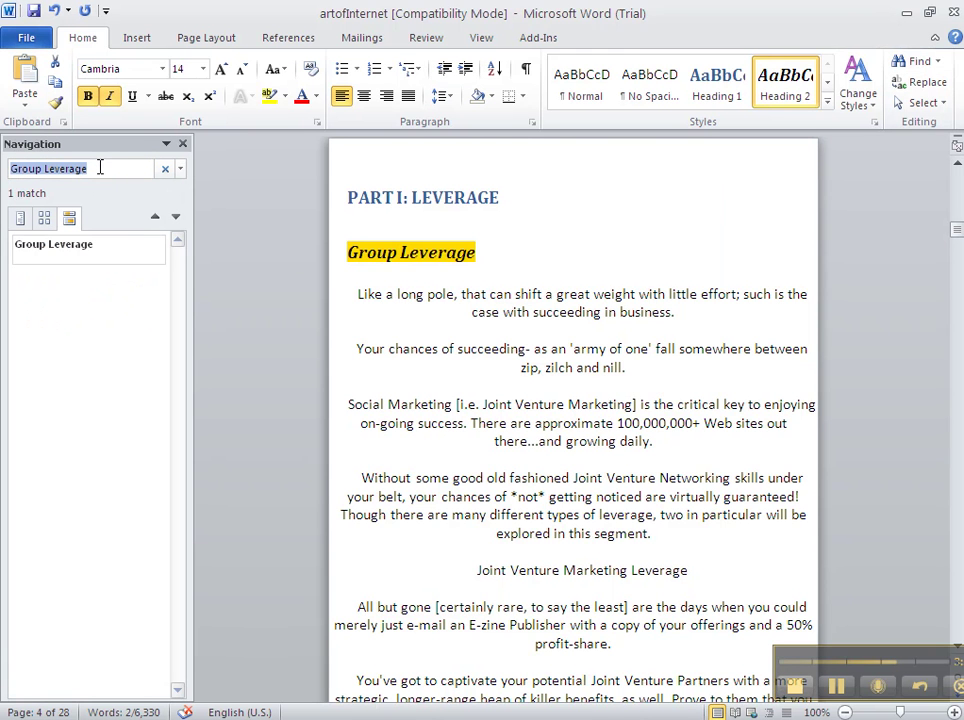
{"action": "type", "text": "joint ventur"}
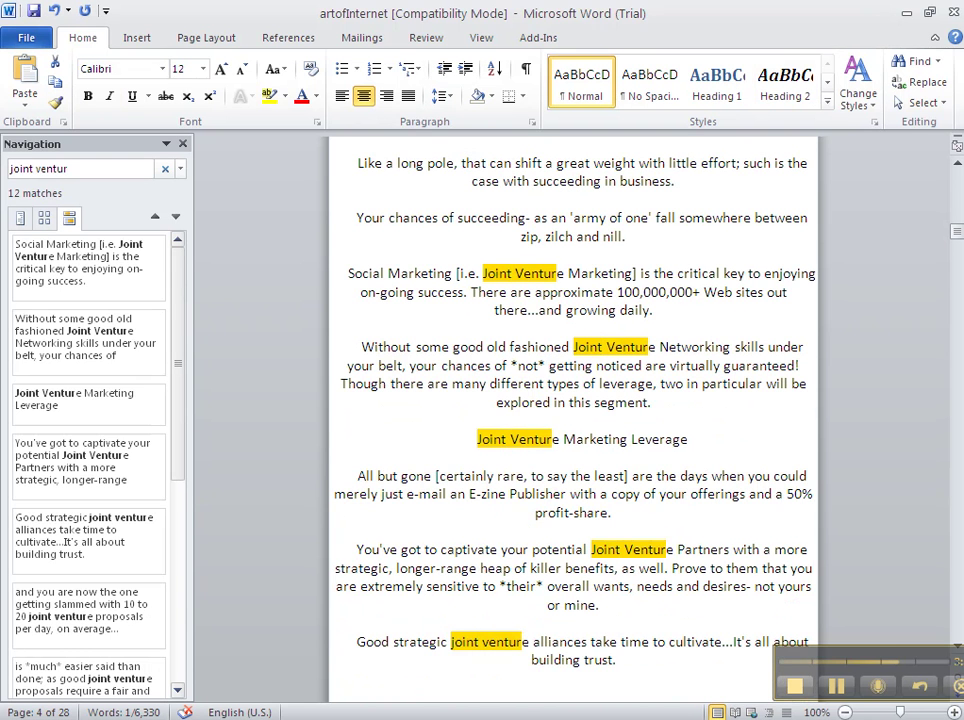
{"action": "type", "text": "e"}
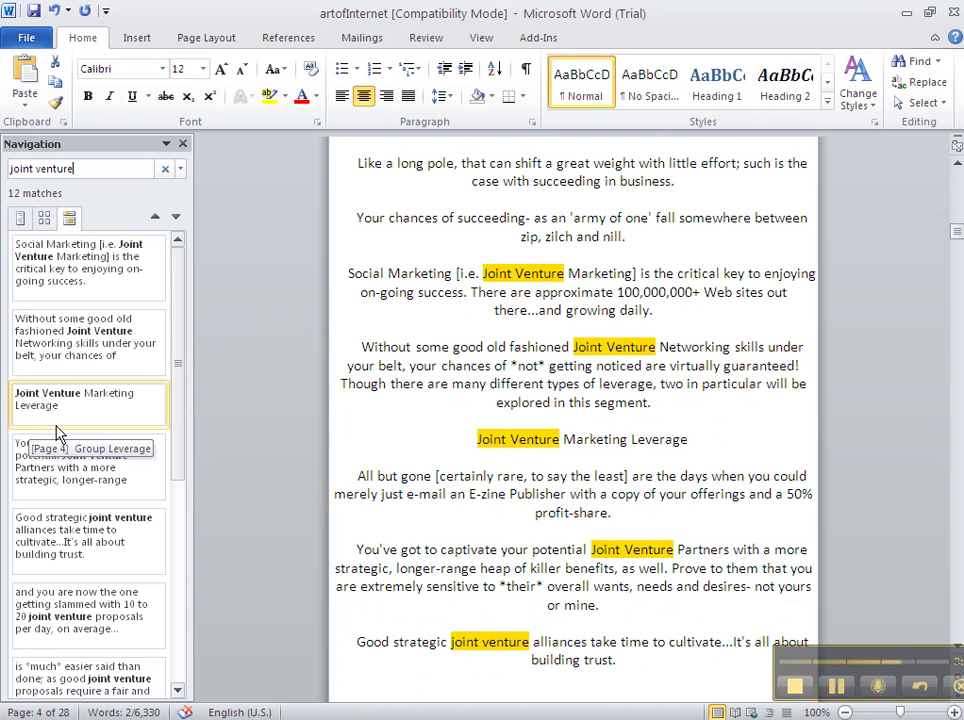
{"action": "left_click", "coordinate": [79, 411]}
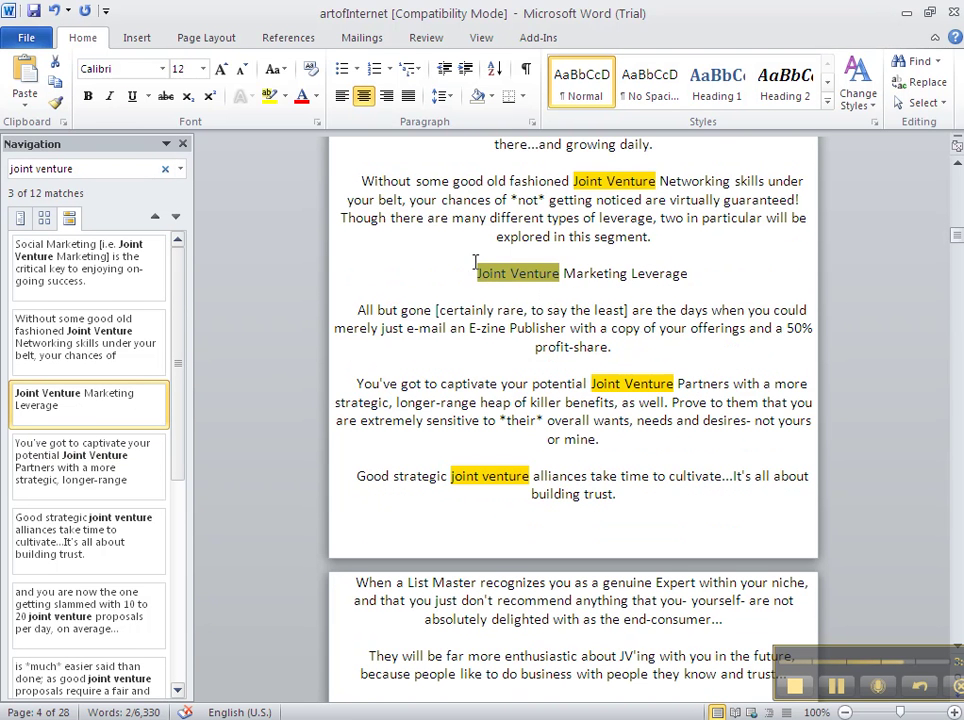
{"action": "left_click_drag", "start_coordinate": [477, 270], "coordinate": [688, 273]}
{"action": "left_click", "coordinate": [767, 97]}
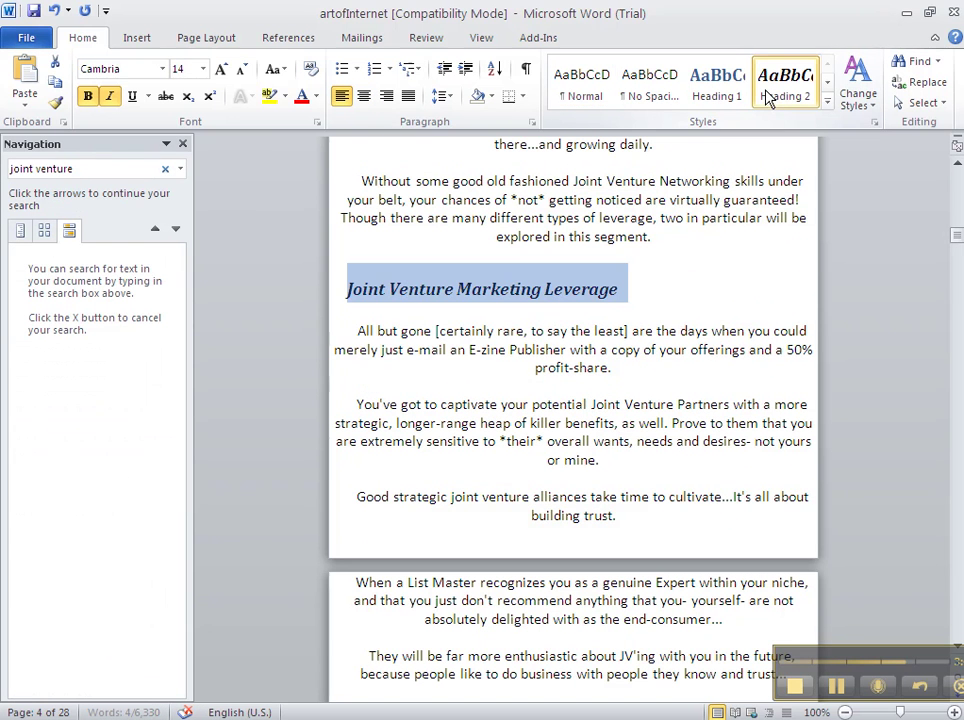
Step: Search 'traffic leverage' and make the Traffic Leverage subheading a Heading 2
{"action": "left_click", "coordinate": [110, 167]}
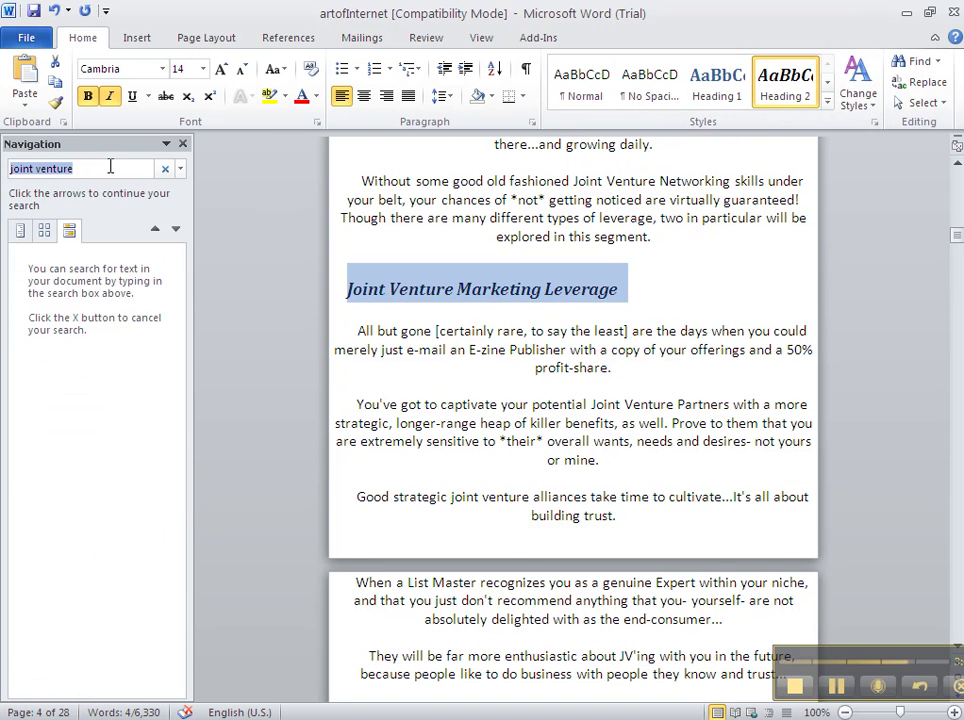
{"action": "type", "text": "traffic lever"}
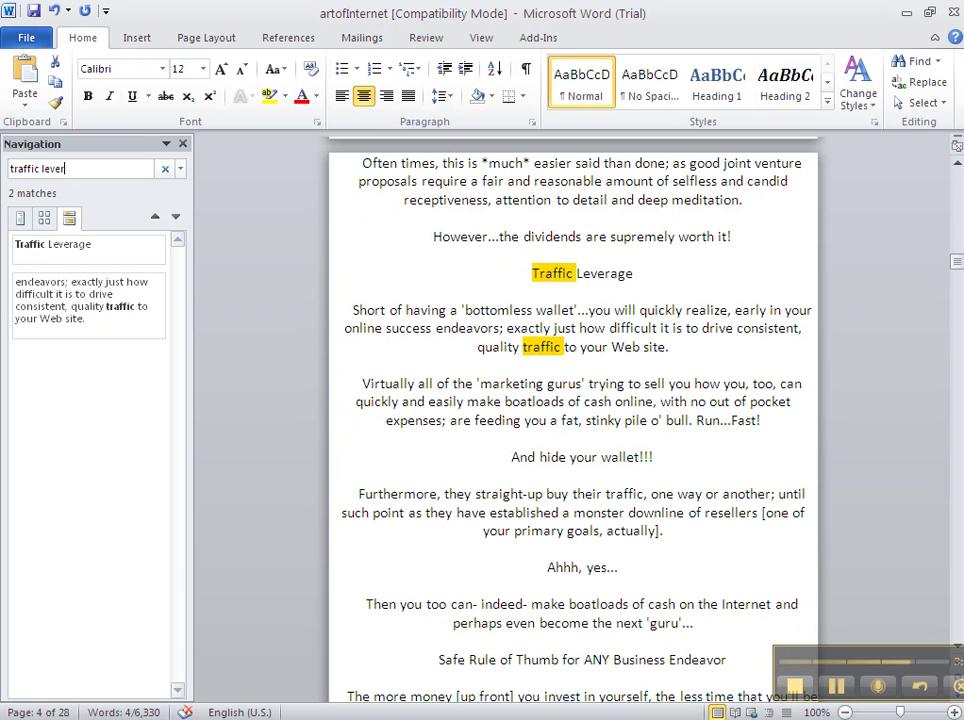
{"action": "type", "text": "age"}
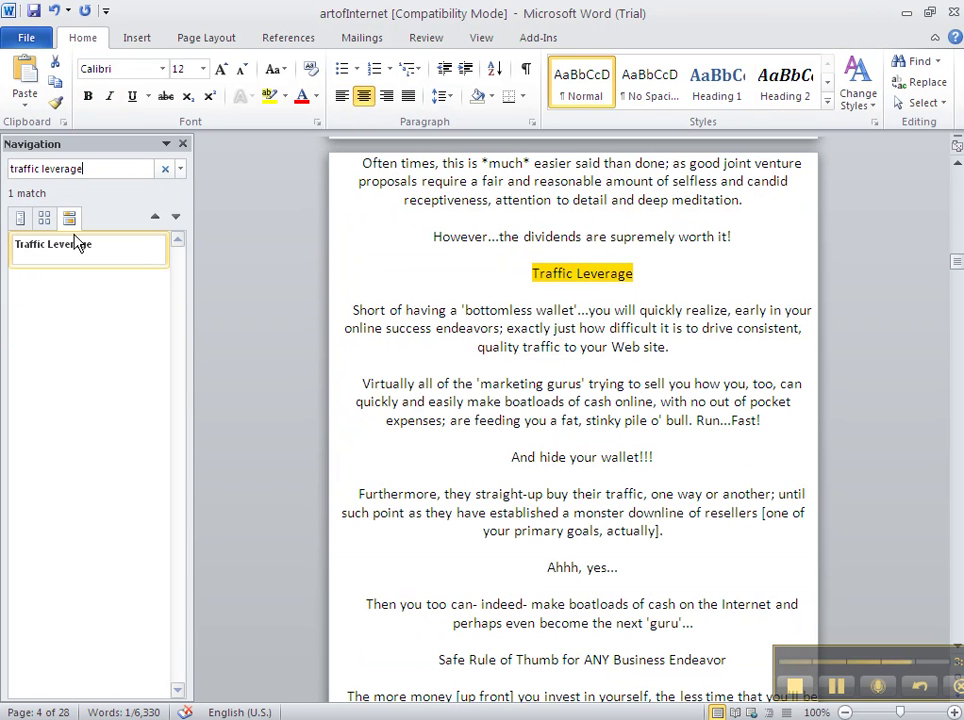
{"action": "left_click", "coordinate": [78, 244]}
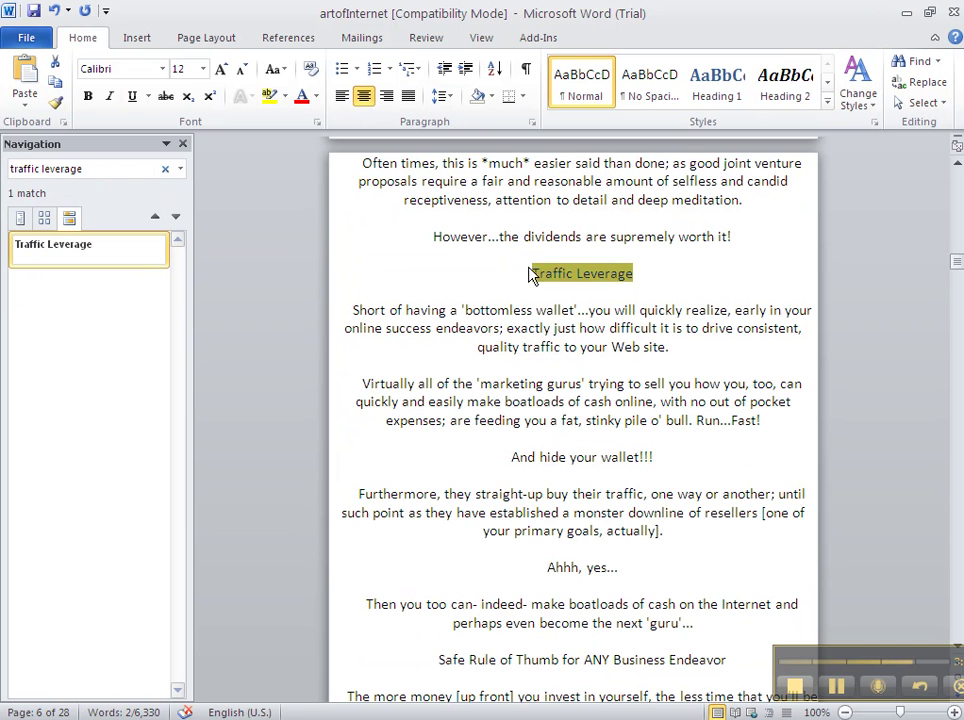
{"action": "left_click", "coordinate": [566, 277]}
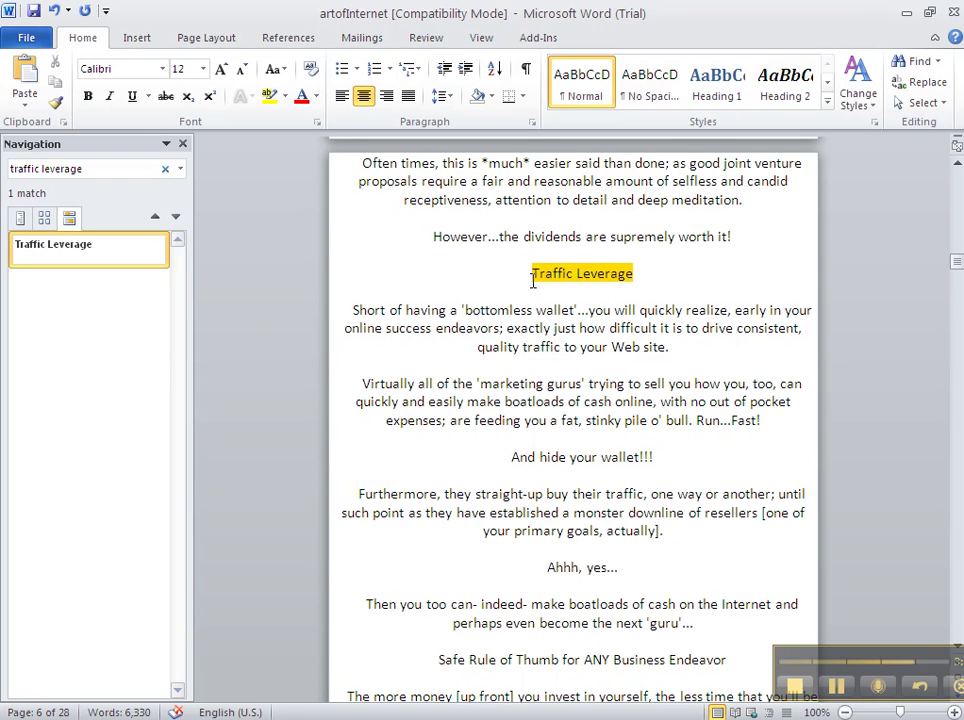
{"action": "left_click_drag", "start_coordinate": [533, 279], "coordinate": [637, 273]}
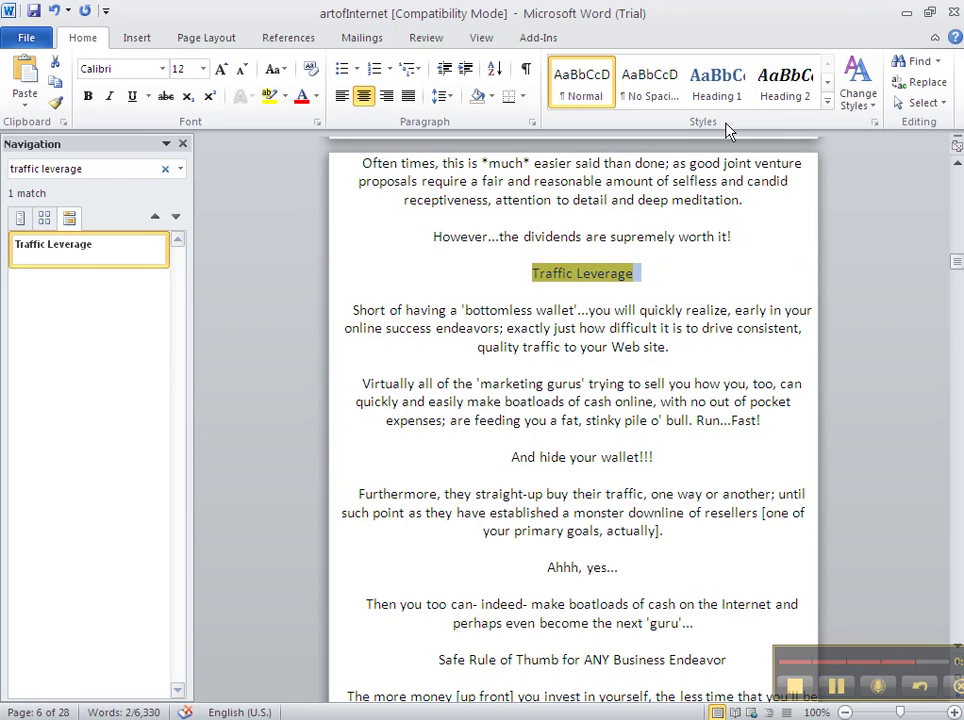
{"action": "left_click", "coordinate": [788, 85]}
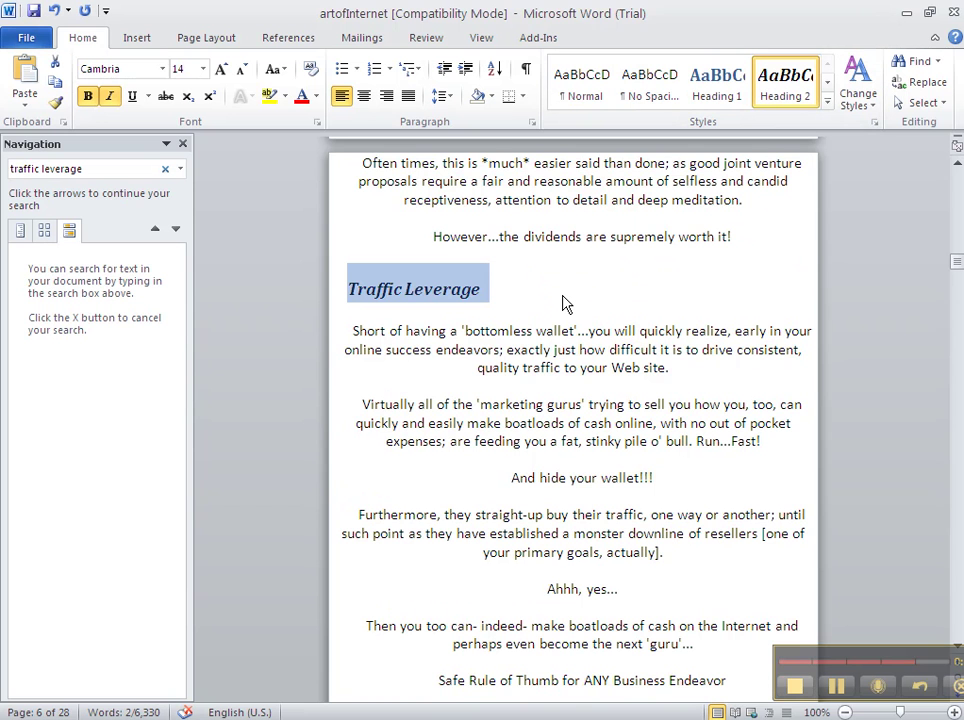